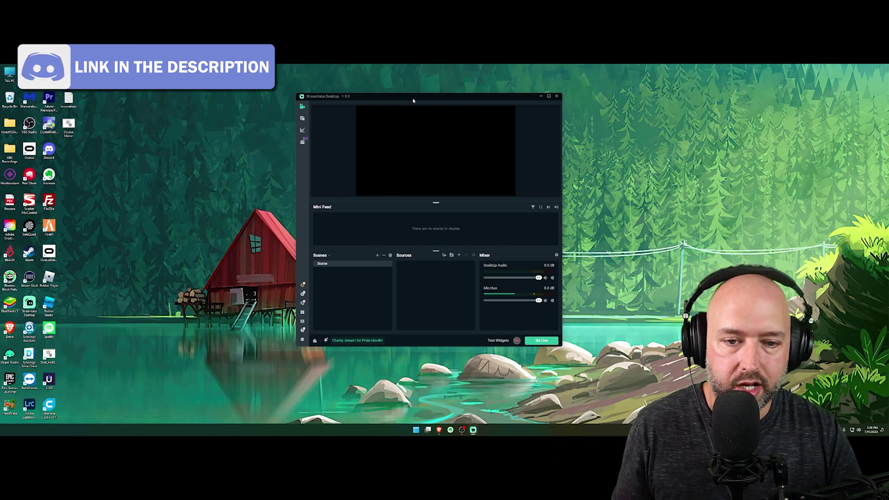
# - Create a browser source named 'Alerts' in the scene's Sources list
pyautogui.moveTo(399, 98); pyautogui.dragTo(360, 95)
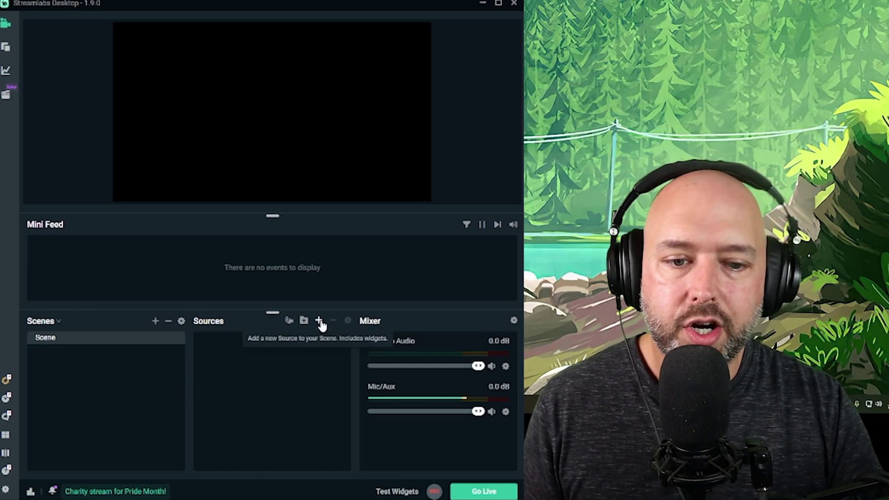
pyautogui.click(323, 321)
pyautogui.click(271, 292)
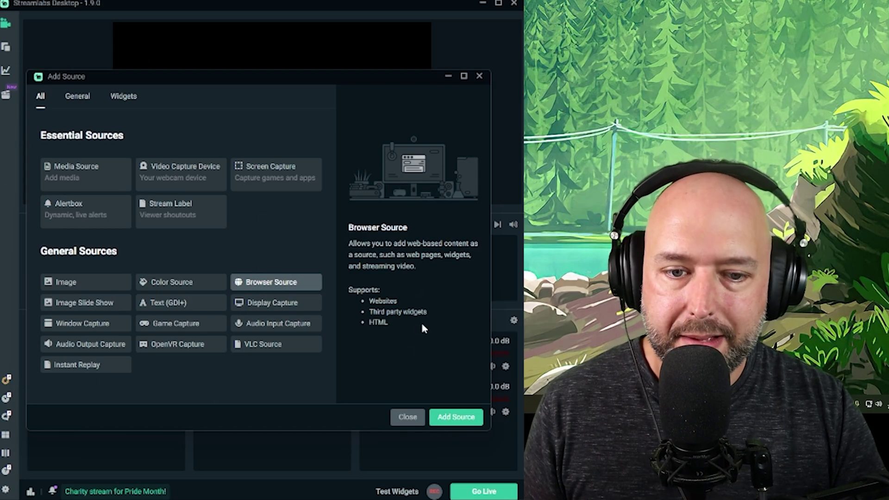
pyautogui.click(418, 423)
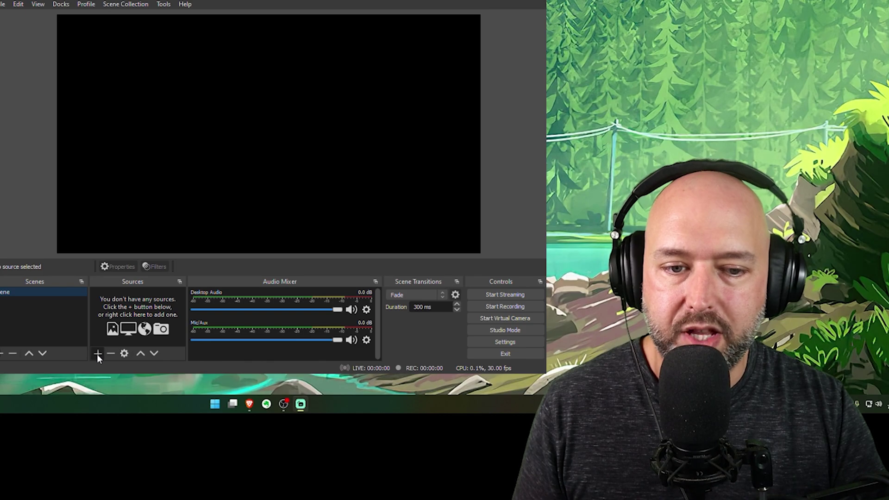
pyautogui.click(97, 353)
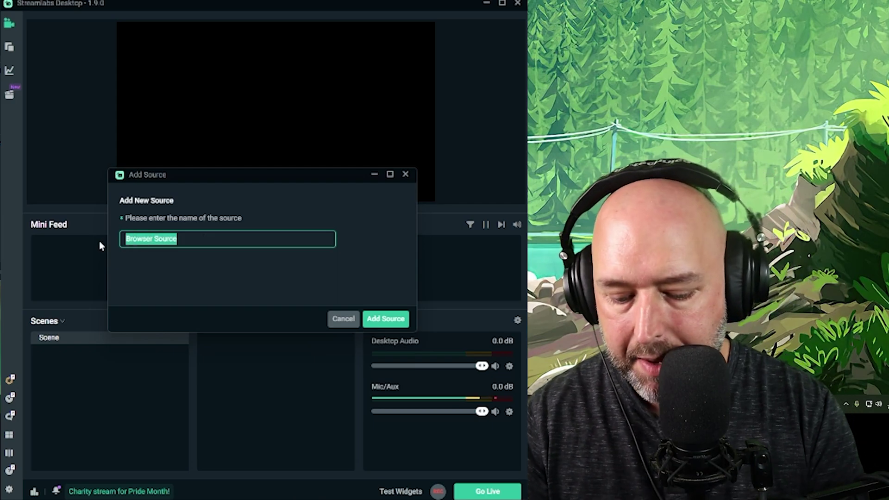
pyautogui.write('Alerts')
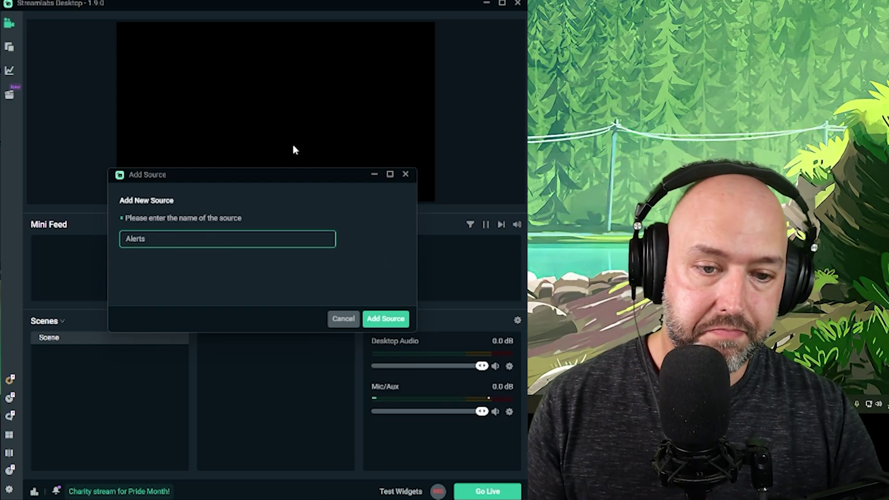
pyautogui.click(387, 319)
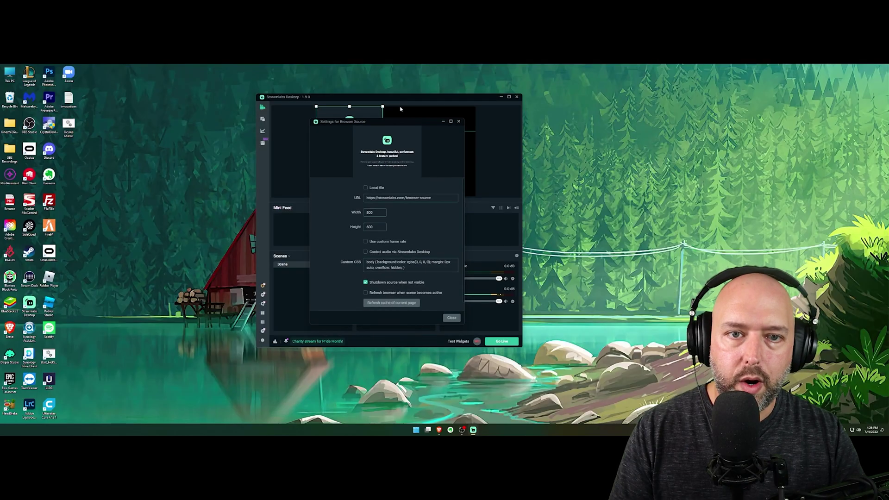
# - Bring up the Alerts source settings (default 800×600 URL) and arrange the windows on the right
pyautogui.click(392, 443)
pyautogui.moveTo(418, 100); pyautogui.dragTo(636, 82)
pyautogui.moveTo(409, 124); pyautogui.dragTo(623, 125)
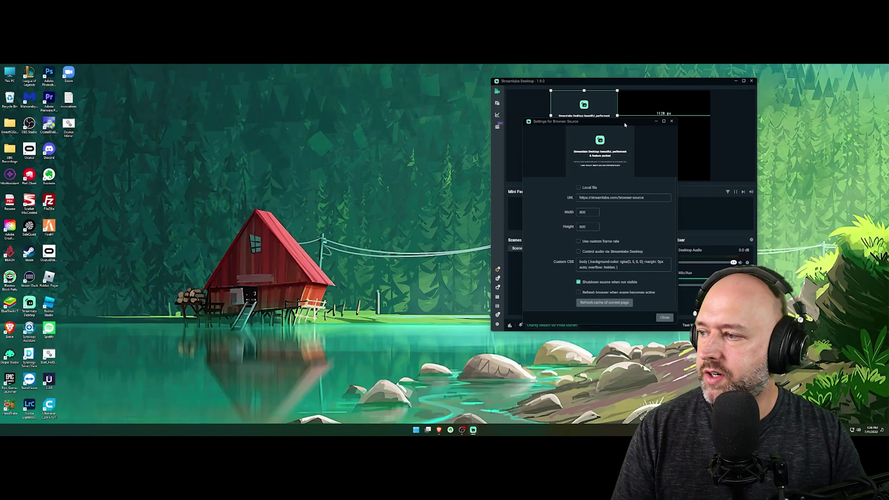
# - Open streamelements.com and log in with a Twitch account to reach the dashboard
pyautogui.click(441, 431)
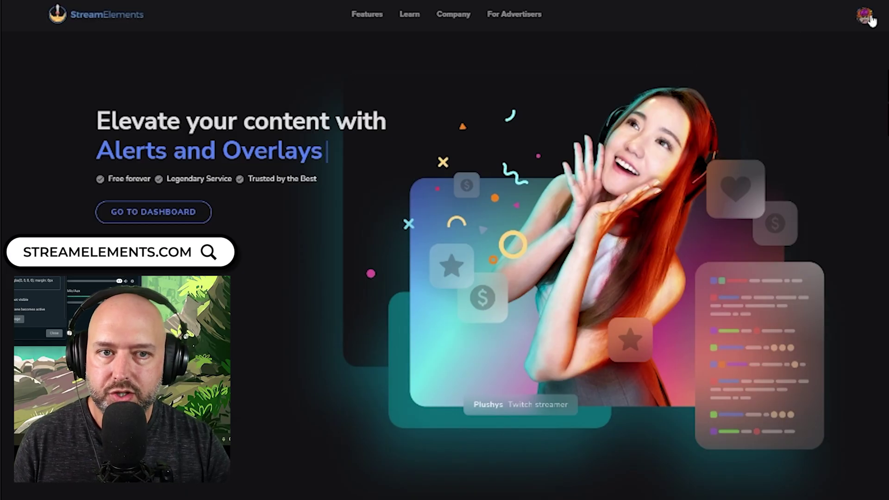
pyautogui.click(869, 18)
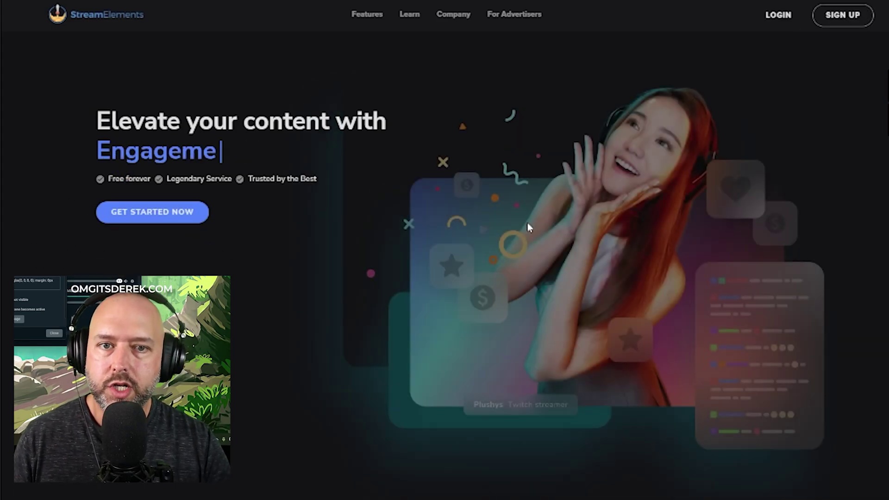
pyautogui.click(781, 19)
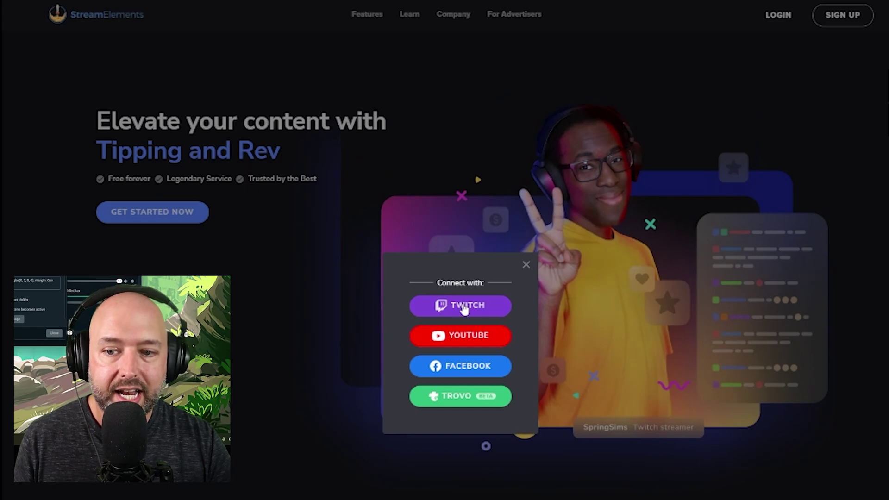
pyautogui.click(227, 241)
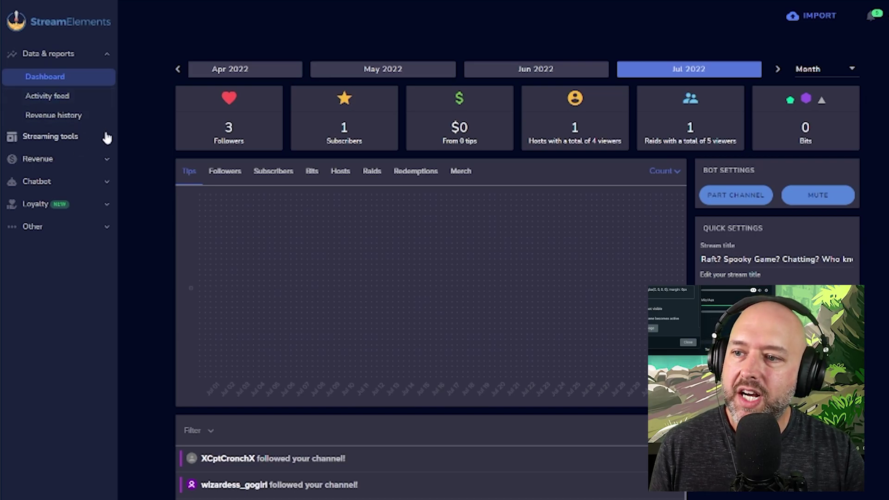
# - Delete the old Alerts overlay from Streaming tools > My overlays
pyautogui.click(107, 142)
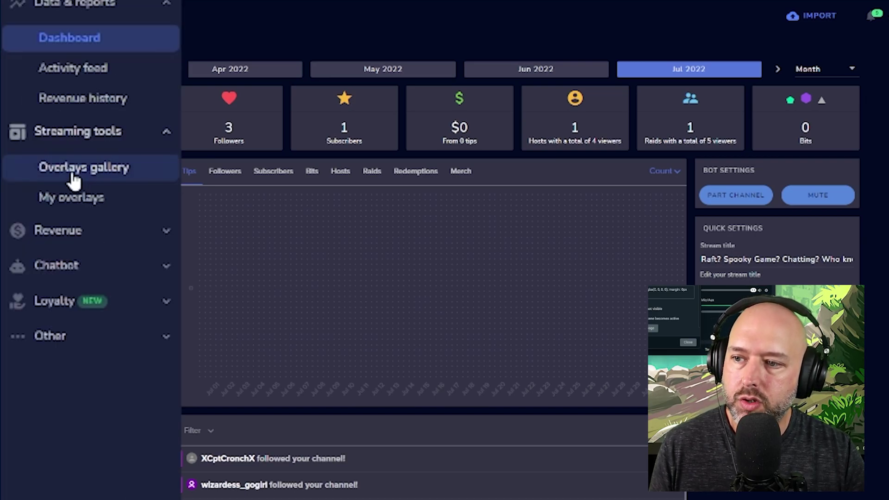
pyautogui.click(74, 178)
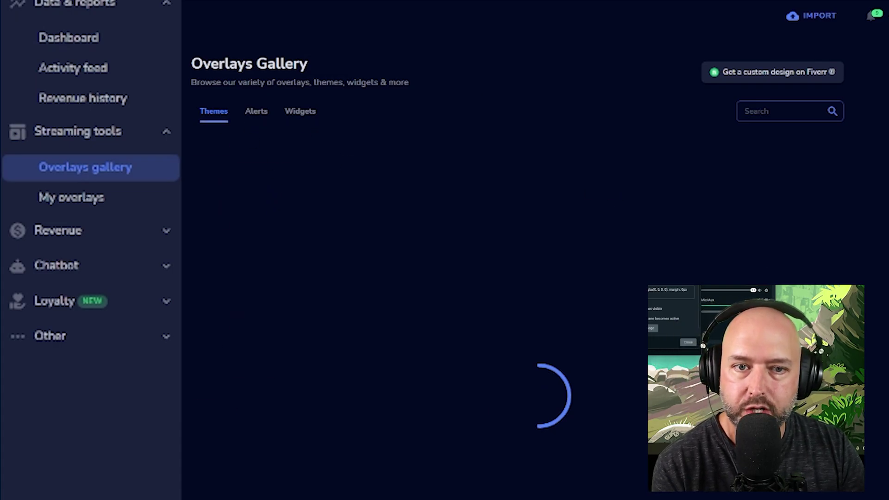
pyautogui.scroll(-3, 511, 363)
pyautogui.scroll(3, 531, 361)
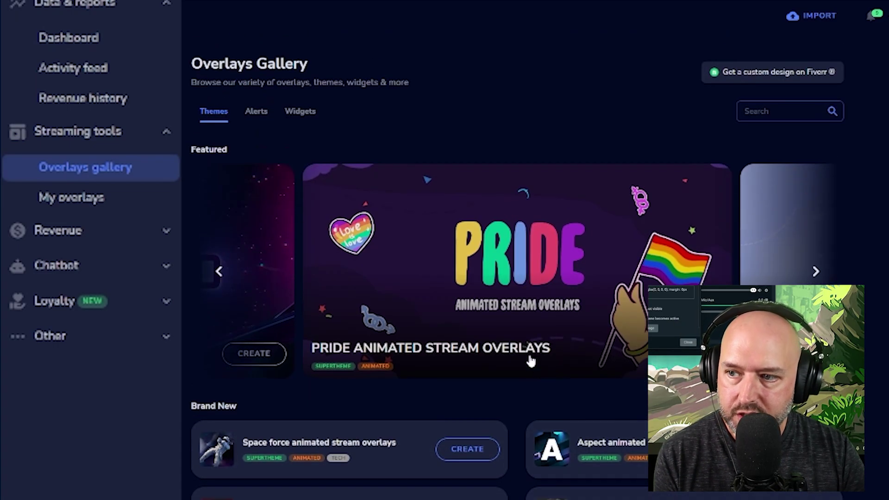
pyautogui.click(109, 200)
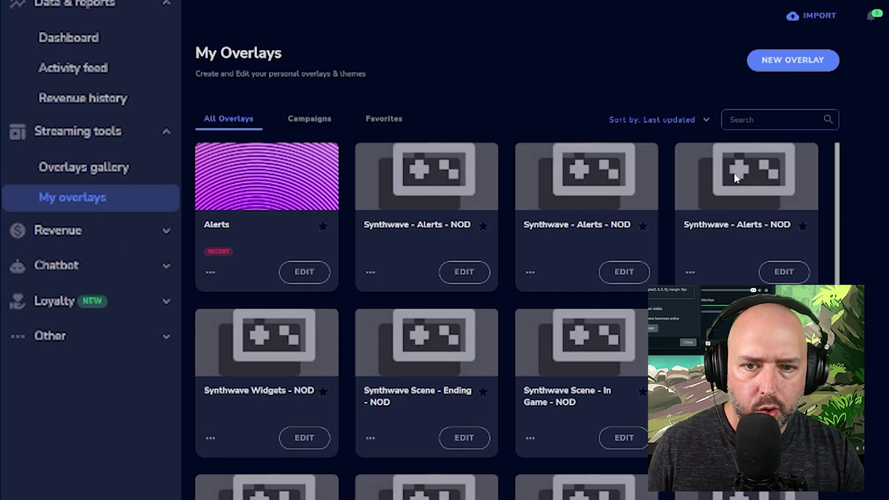
pyautogui.click(210, 272)
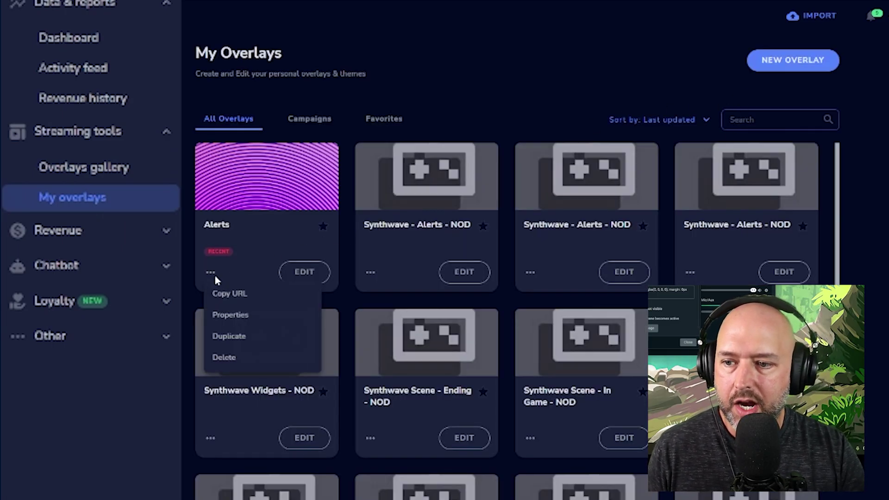
pyautogui.click(227, 358)
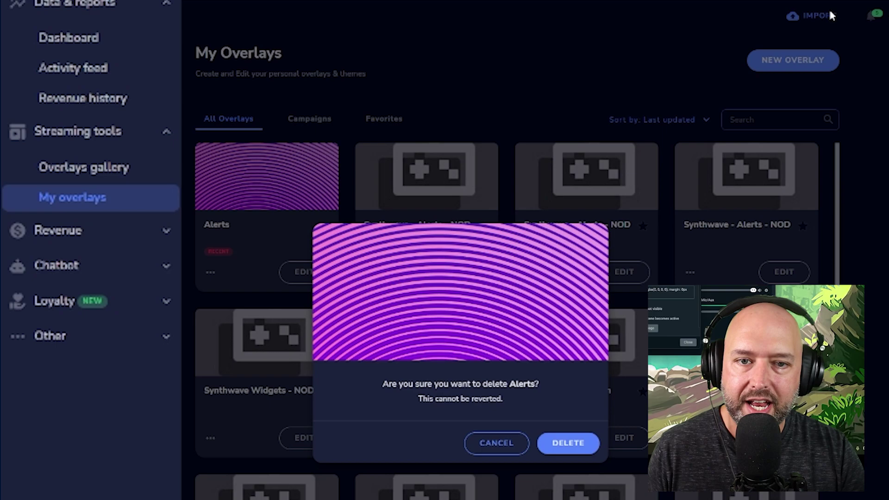
pyautogui.click(568, 443)
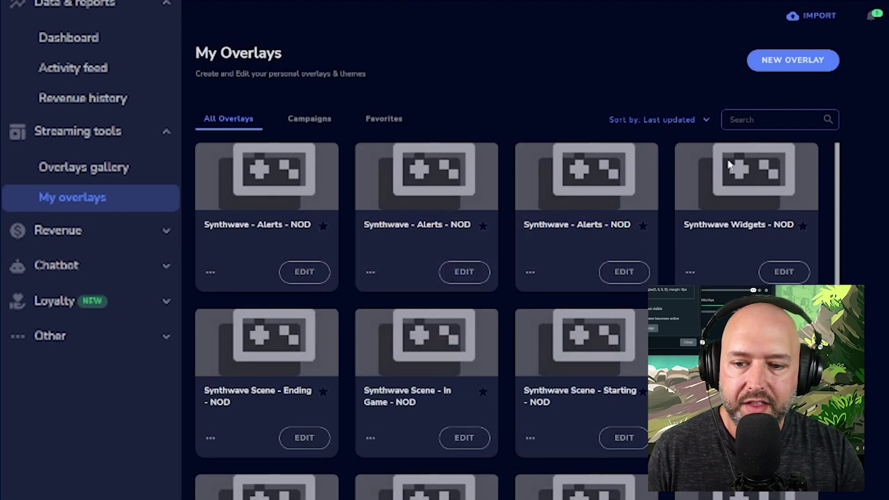
# - Start a new, empty overlay at 1080p resolution
pyautogui.click(784, 64)
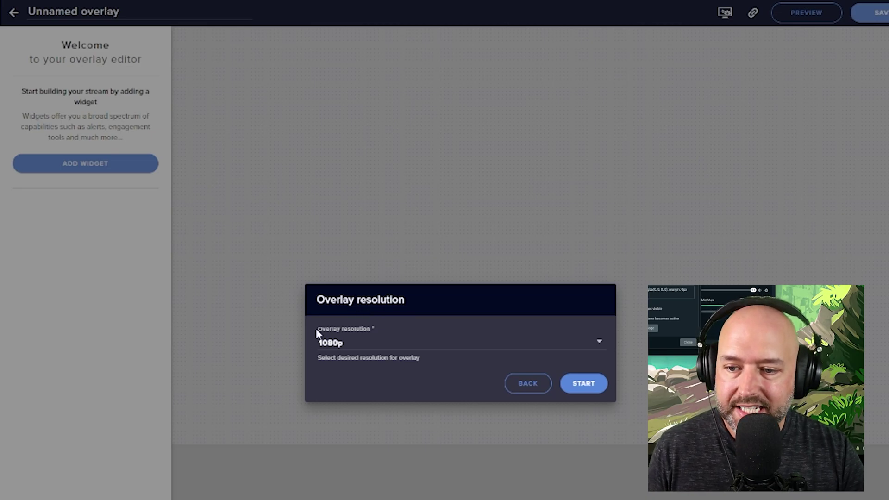
pyautogui.click(355, 346)
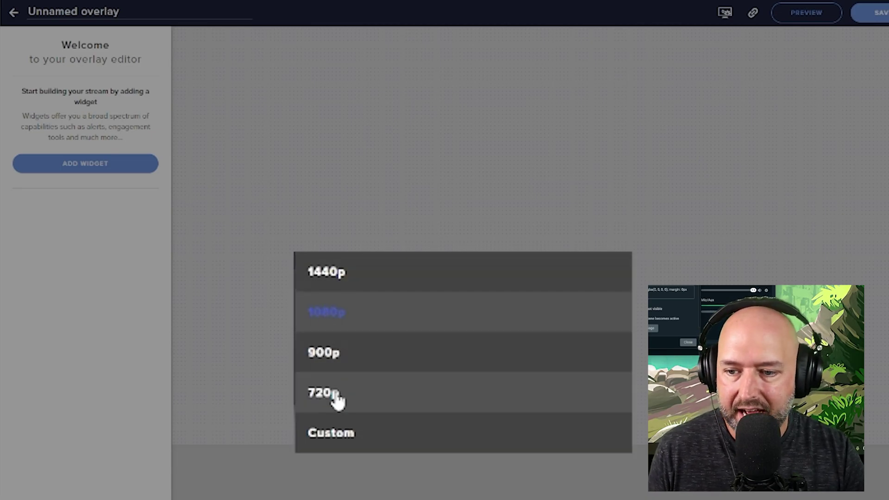
pyautogui.click(333, 328)
pyautogui.click(585, 384)
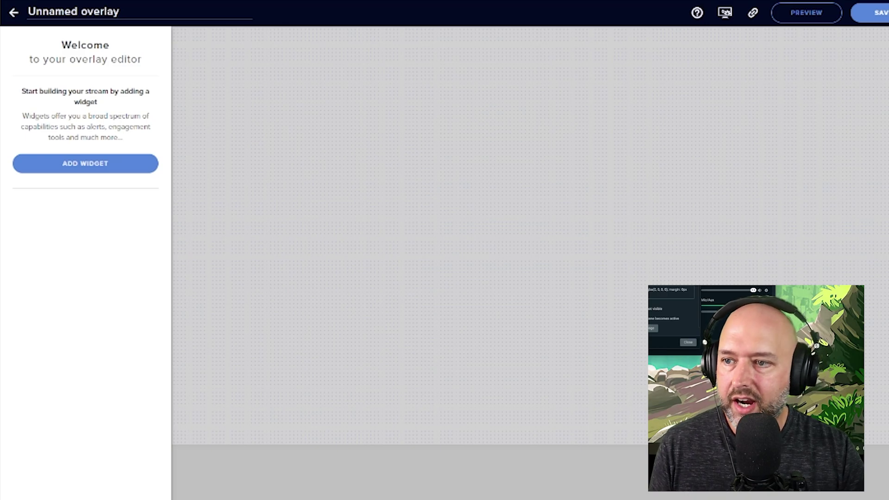
# - Add an alert box widget to the new overlay from the widgets list
pyautogui.click(86, 164)
pyautogui.moveTo(234, 227)
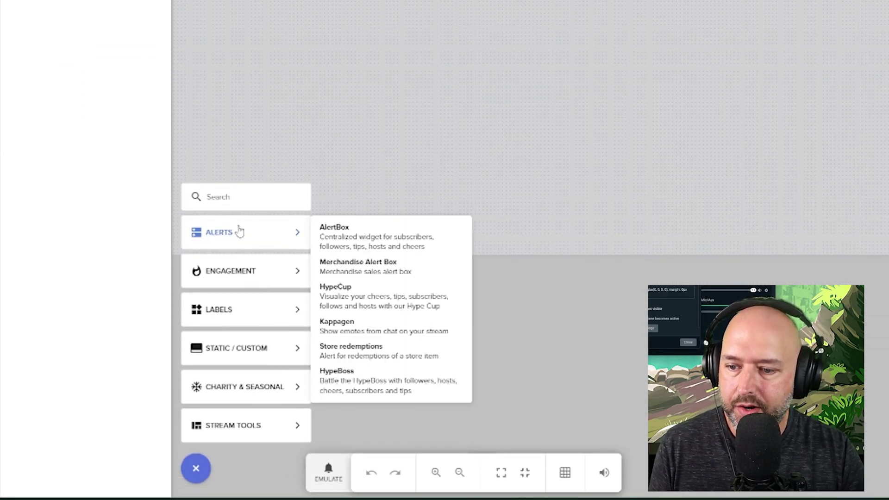
pyautogui.moveTo(244, 285)
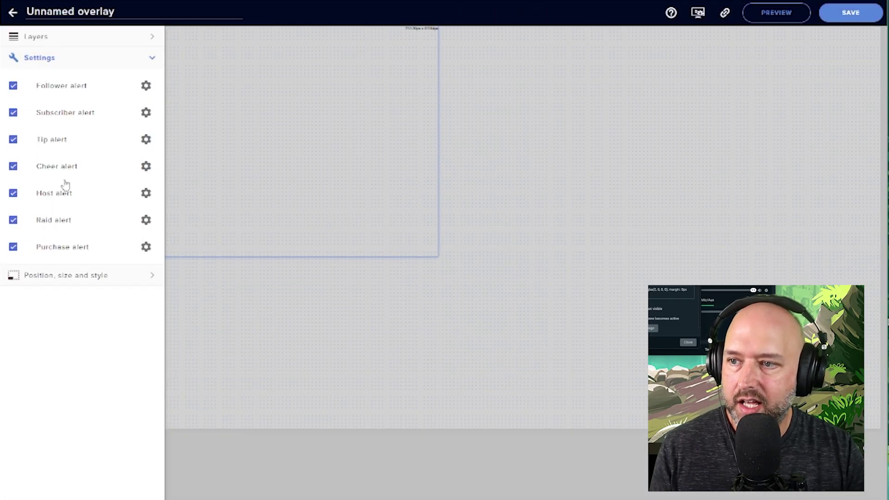
# - Save the overlay under the name 'My Alerts'
pyautogui.click(843, 26)
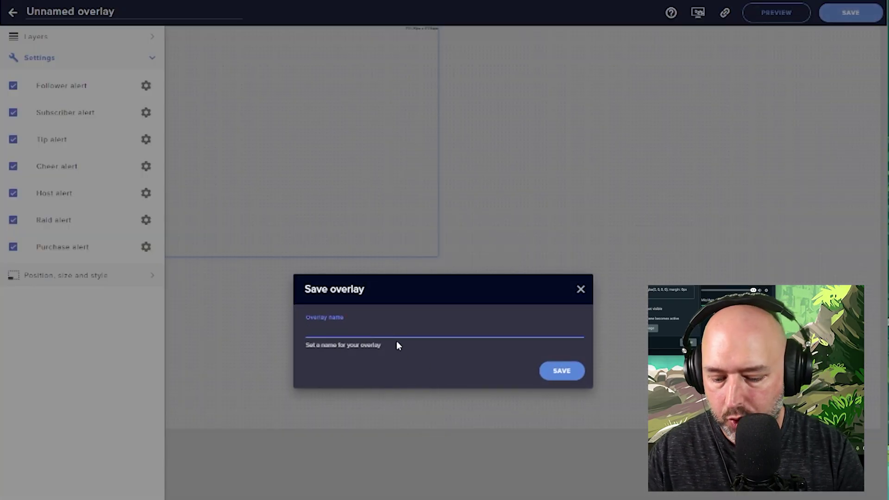
pyautogui.write('My Ale')
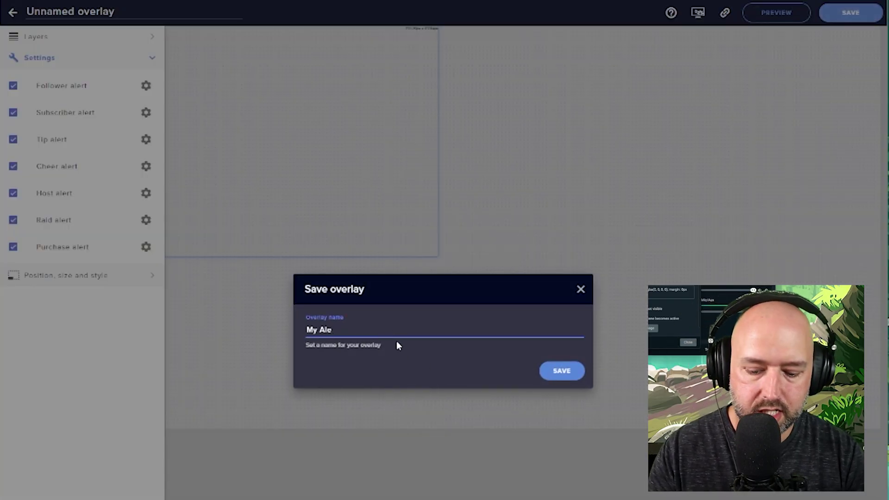
pyautogui.write('rts')
pyautogui.click(563, 371)
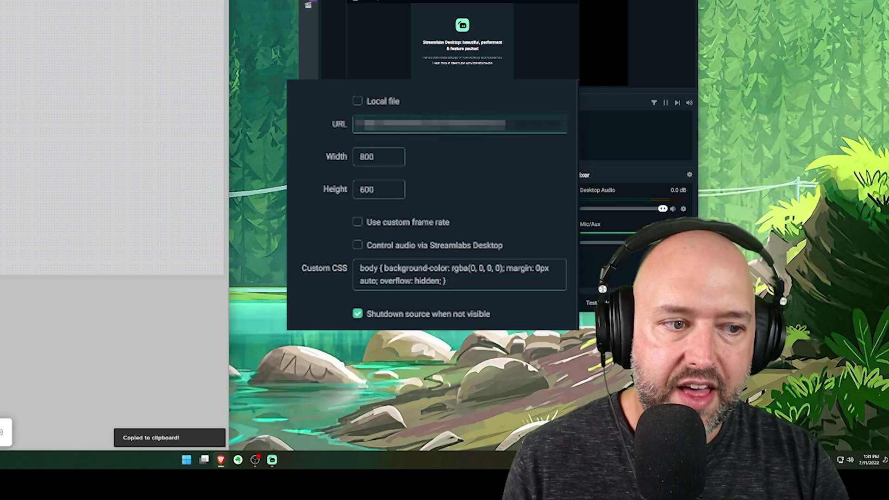
# - Paste the overlay link as the Alerts source URL and set its size to 1920×1080
pyautogui.moveTo(505, 124); pyautogui.dragTo(304, 129)
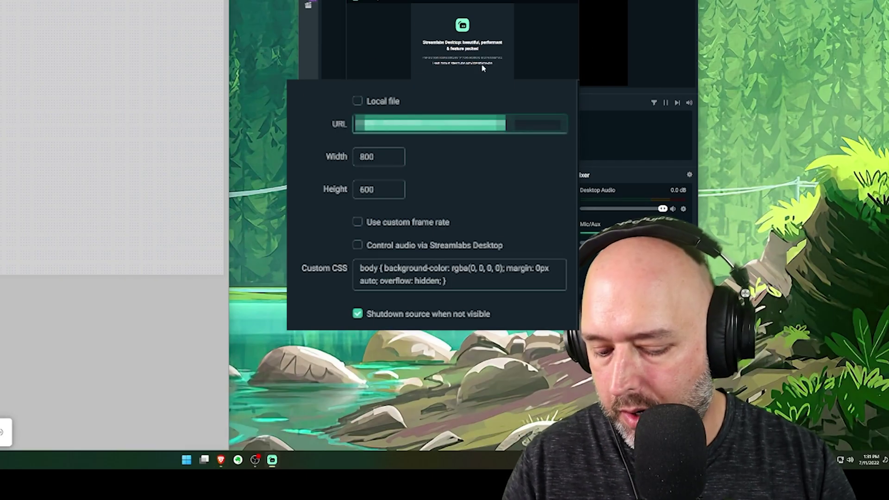
pyautogui.hotkey('ctrl', 'v')
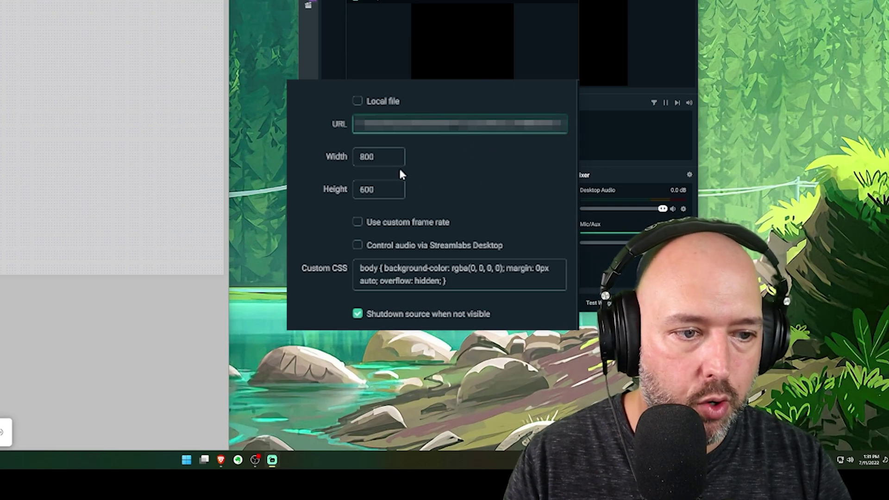
pyautogui.moveTo(398, 158); pyautogui.dragTo(313, 160)
pyautogui.write('1920')
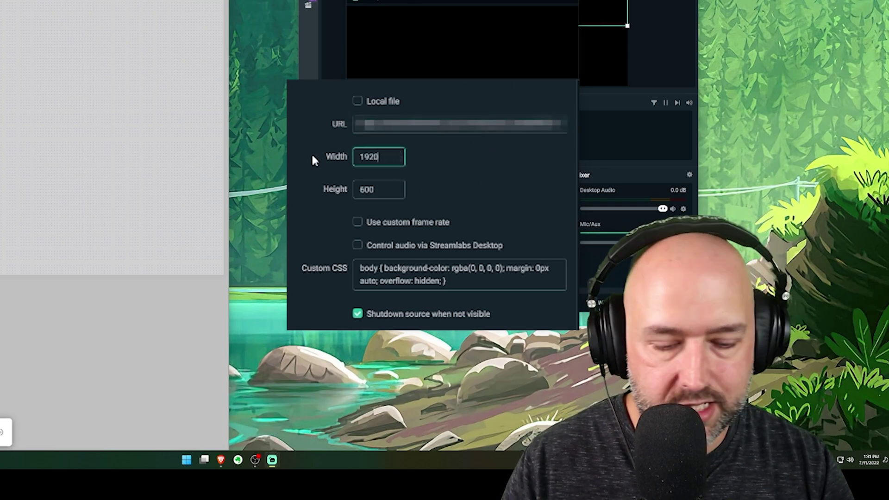
pyautogui.press('Tab')
pyautogui.write('1080')
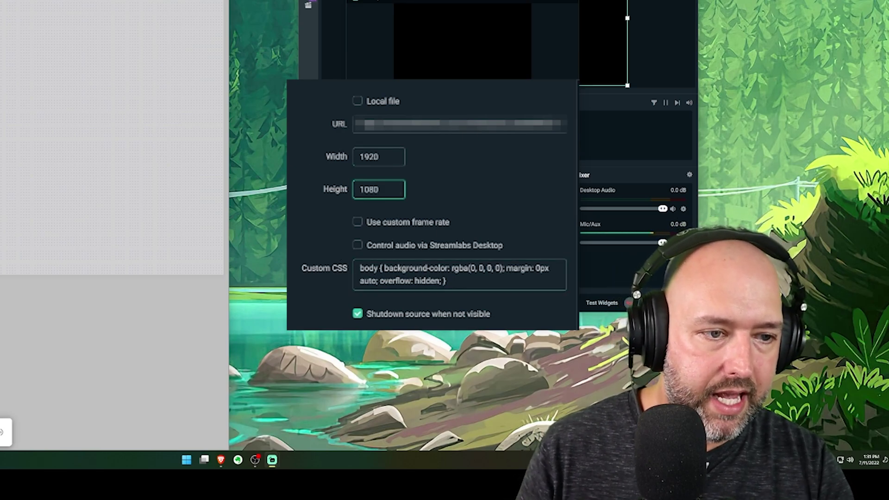
pyautogui.scroll(-1, 413, 198)
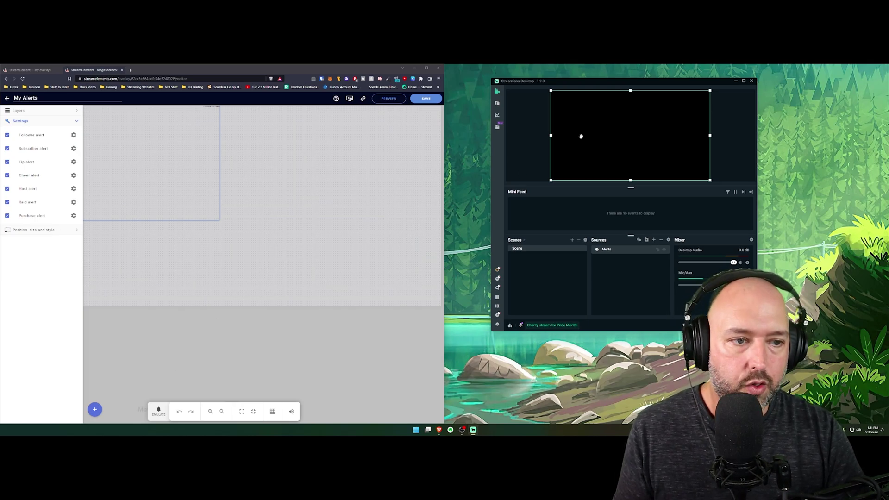
# - Fire a test follower alert via the Emulate menu
pyautogui.click(157, 411)
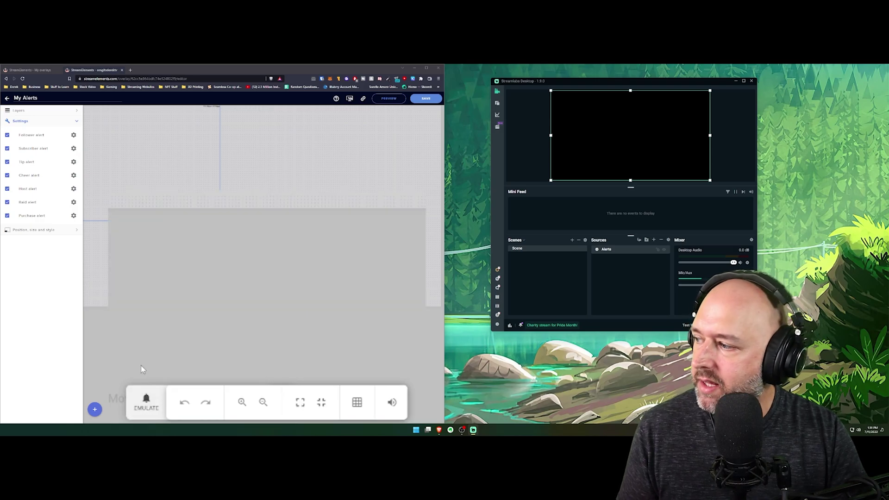
pyautogui.click(141, 412)
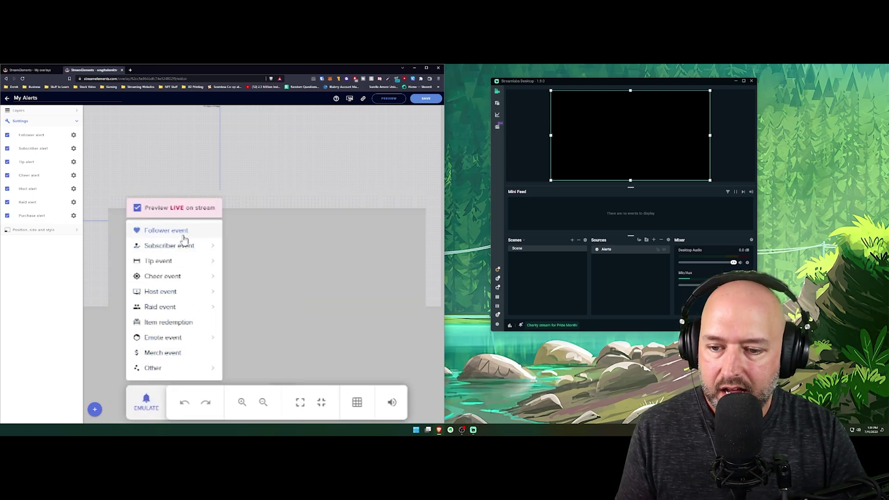
pyautogui.moveTo(184, 248)
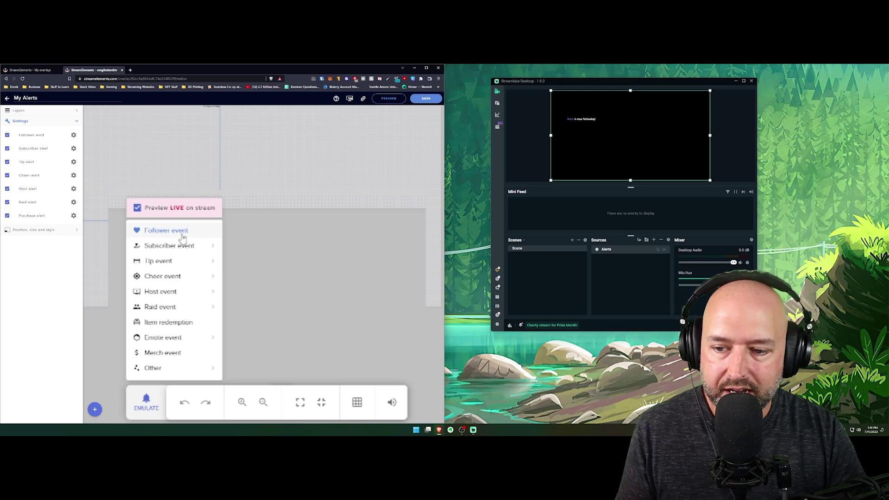
pyautogui.click(182, 234)
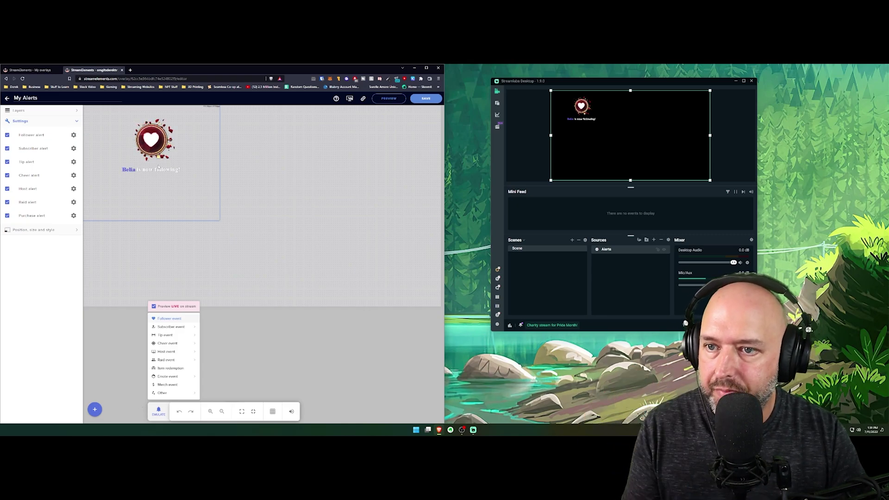
pyautogui.click(181, 169)
# - Move the alert box to mid-canvas, shrink it, and fire another test follower alert
pyautogui.moveTo(155, 141); pyautogui.dragTo(210, 207)
pyautogui.moveTo(276, 148); pyautogui.dragTo(242, 166)
pyautogui.moveTo(194, 208); pyautogui.dragTo(267, 210)
pyautogui.click(155, 411)
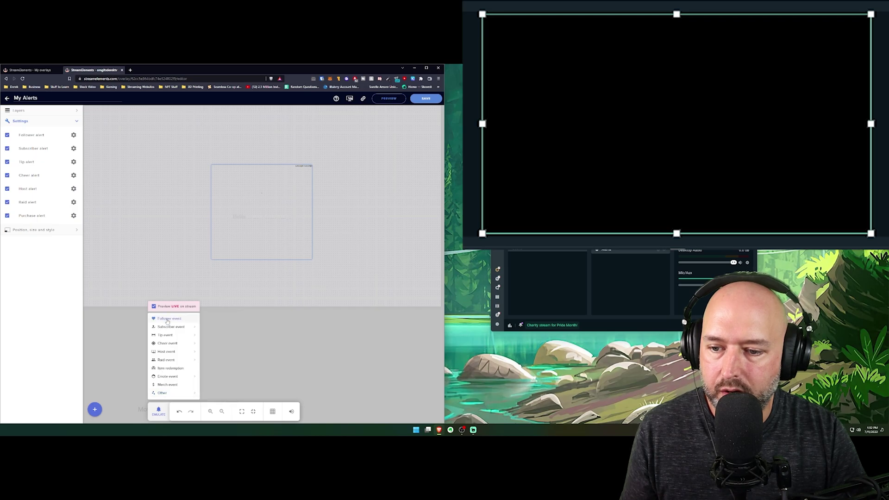
pyautogui.click(168, 319)
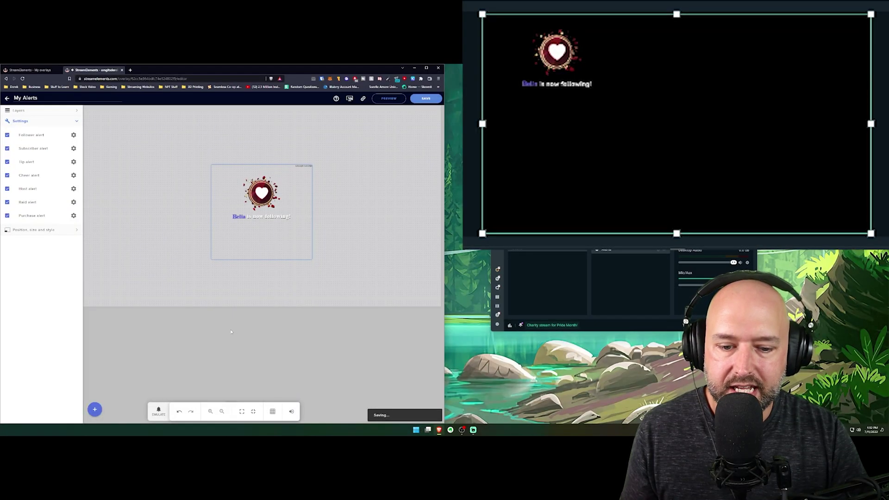
pyautogui.click(158, 411)
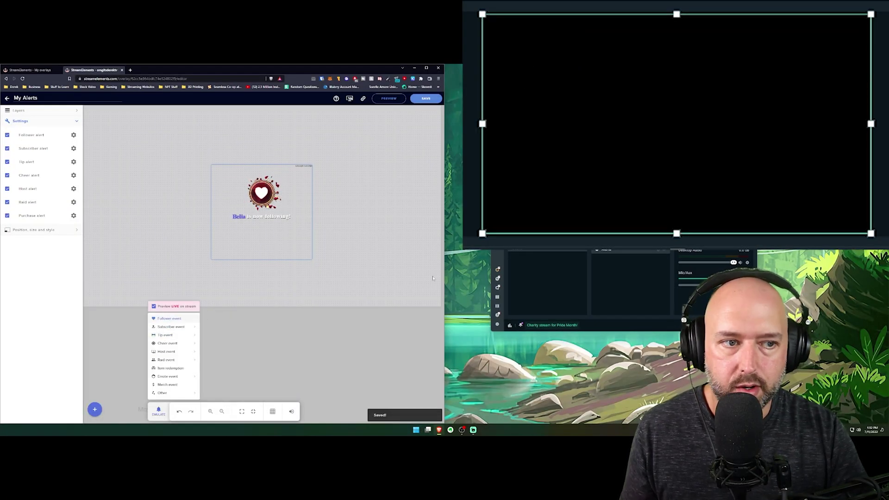
# - Fire a test follower, review the position, size and rotation options, and centre the alert widget
pyautogui.click(167, 319)
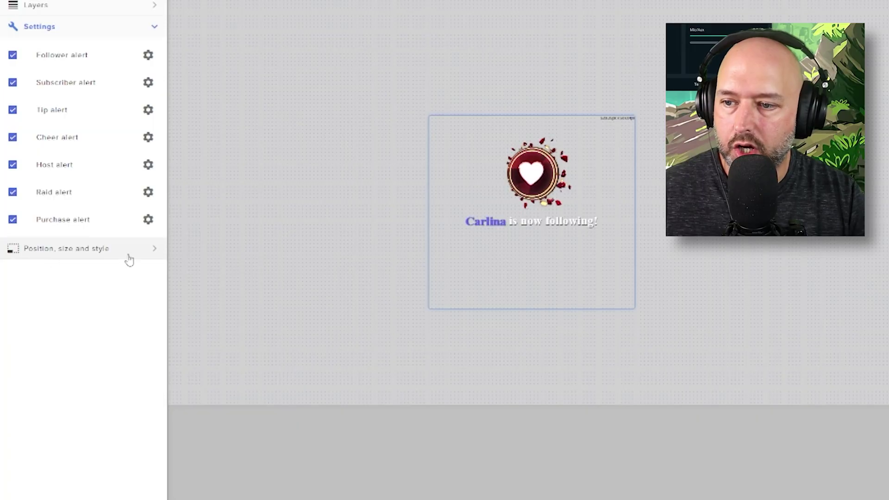
pyautogui.click(156, 251)
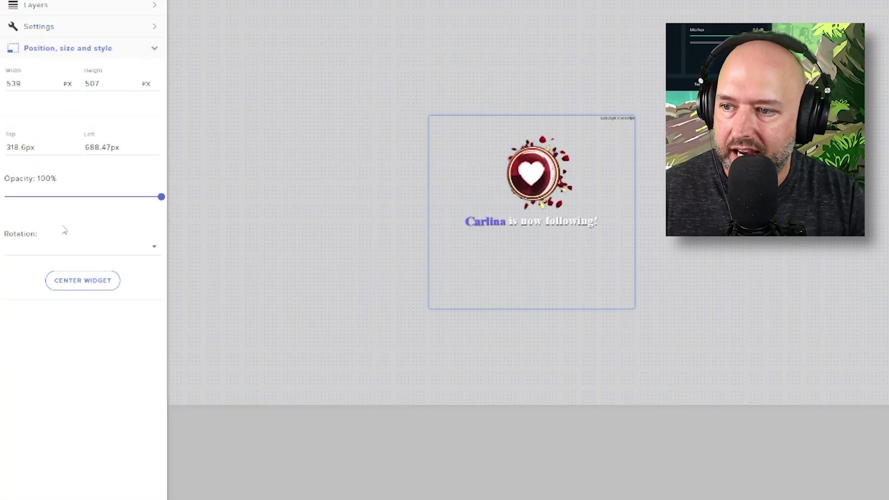
pyautogui.click(147, 254)
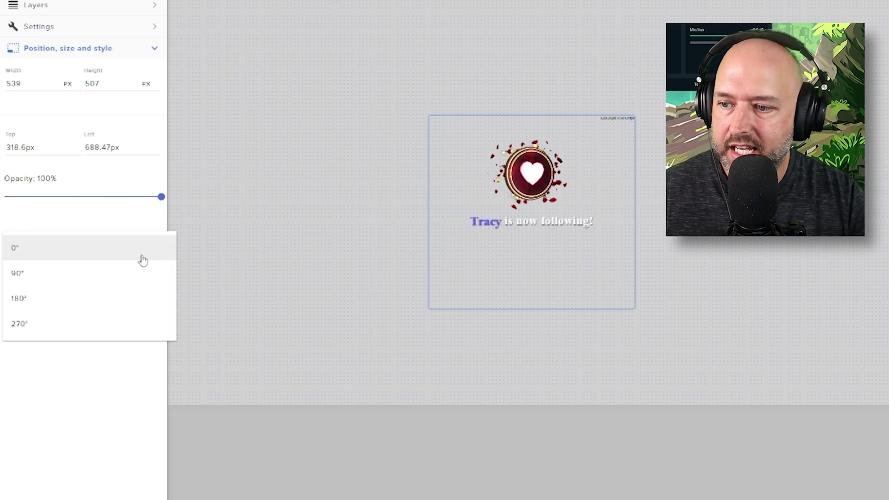
pyautogui.click(84, 391)
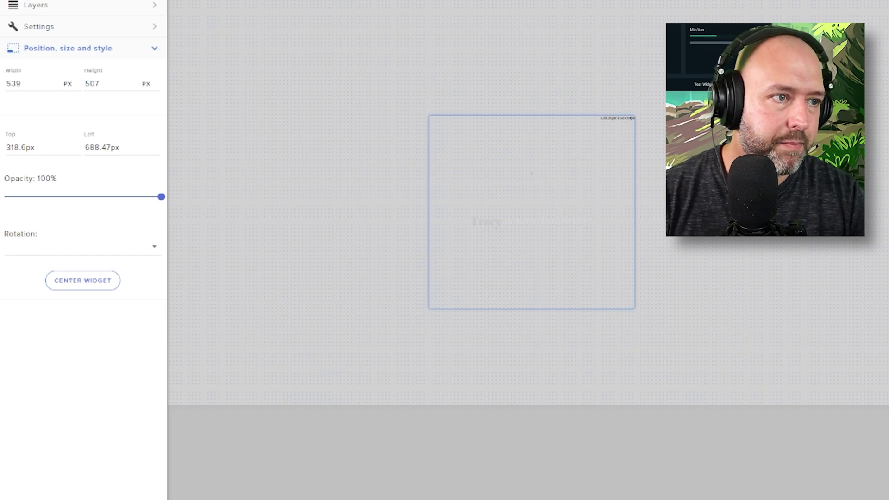
pyautogui.click(83, 281)
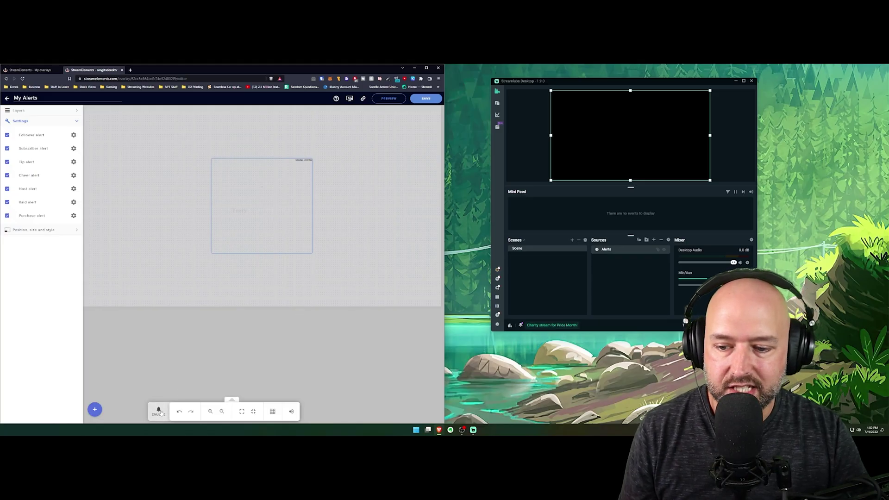
# - Fire a test gifted-subscription alert from the Subscriber event menu
pyautogui.click(159, 411)
pyautogui.moveTo(176, 327)
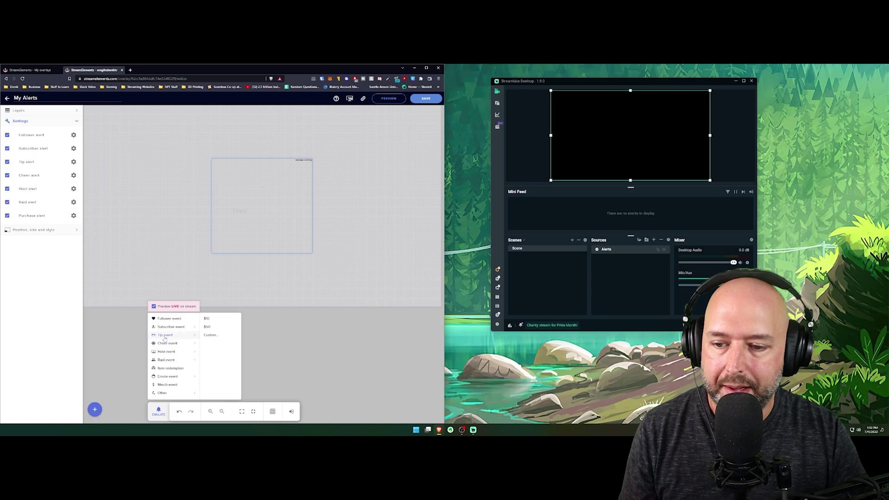
pyautogui.click(207, 327)
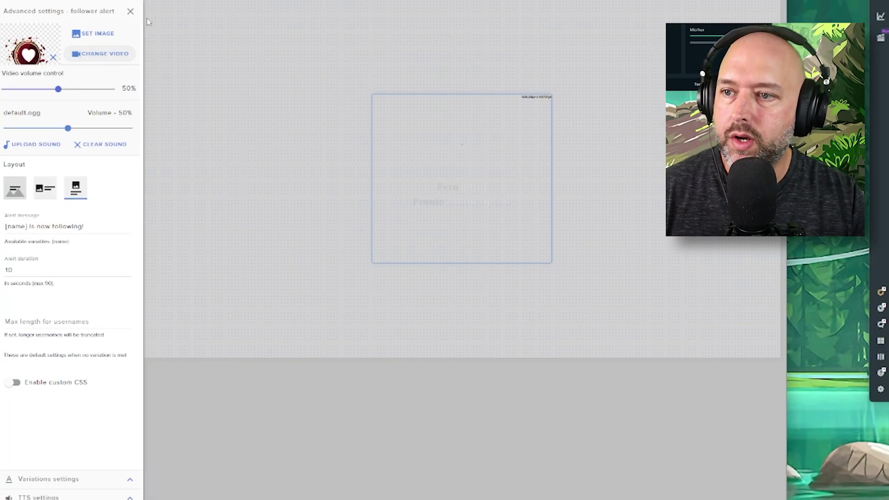
pyautogui.click(128, 10)
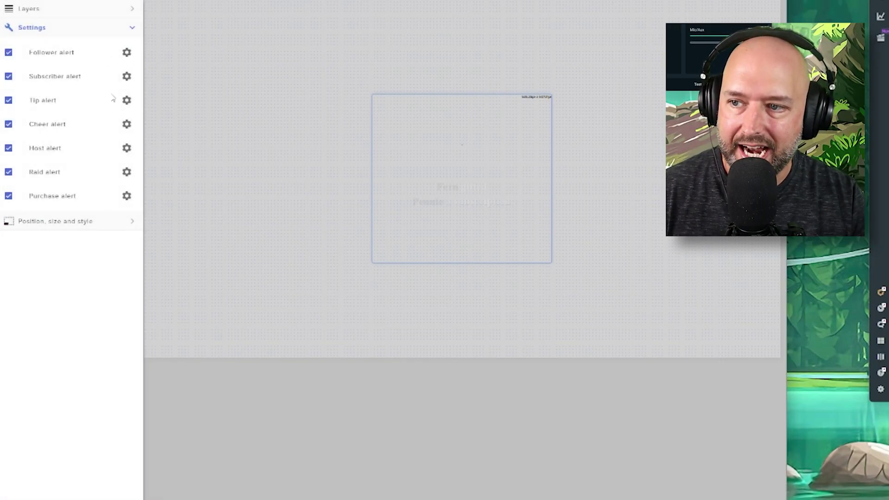
pyautogui.click(126, 53)
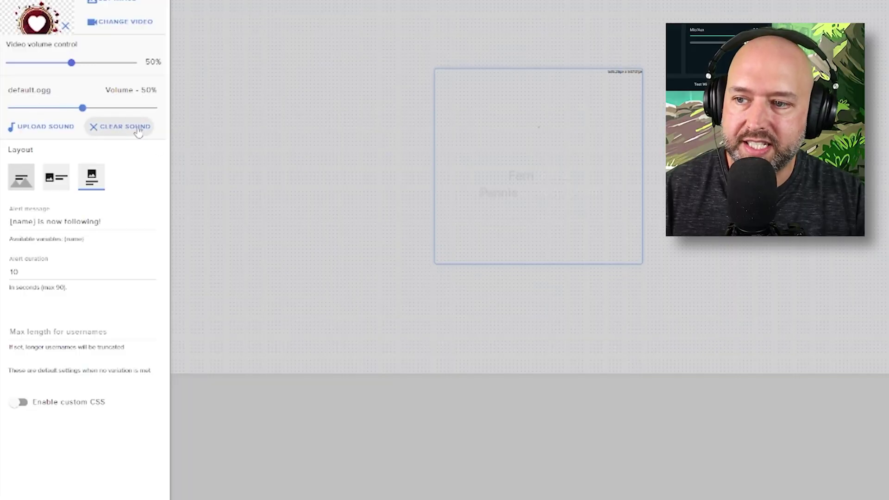
pyautogui.click(356, 495)
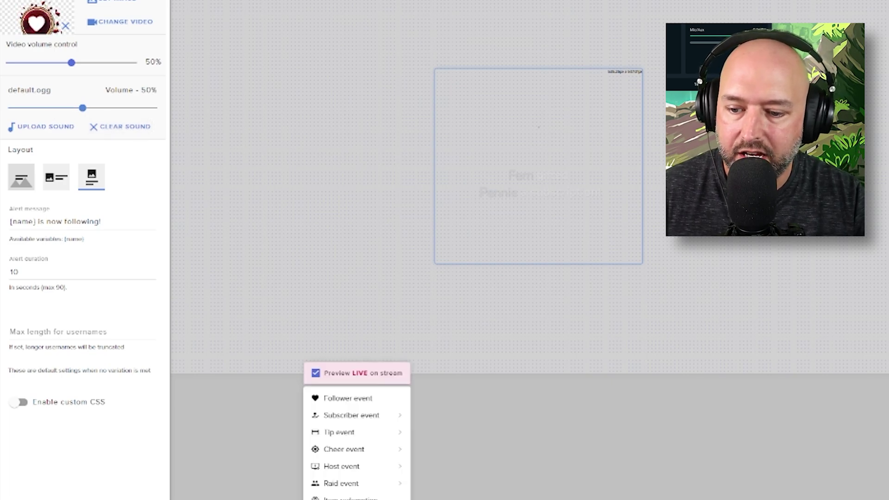
pyautogui.click(342, 399)
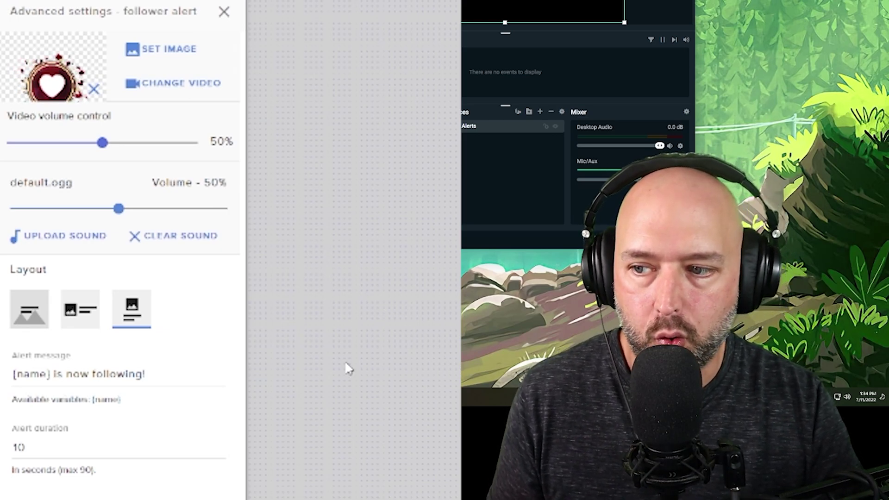
pyautogui.scroll(-4, 72, 362)
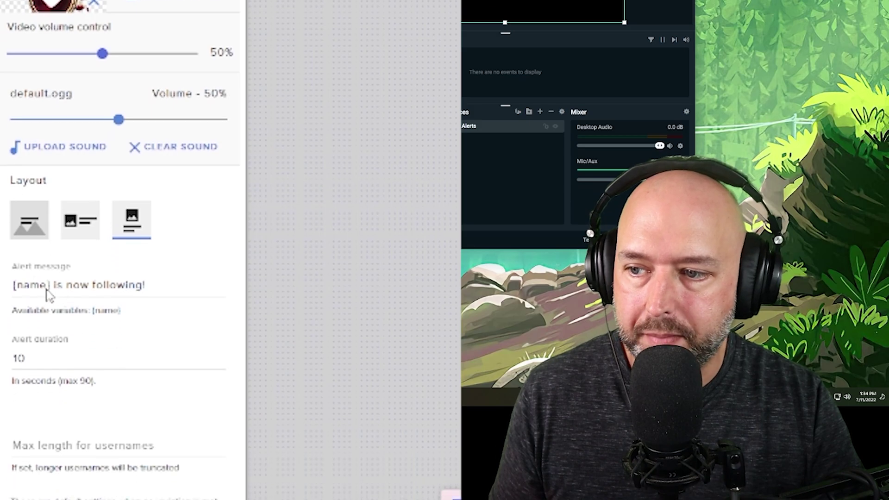
pyautogui.click(51, 220)
pyautogui.doubleClick(52, 218)
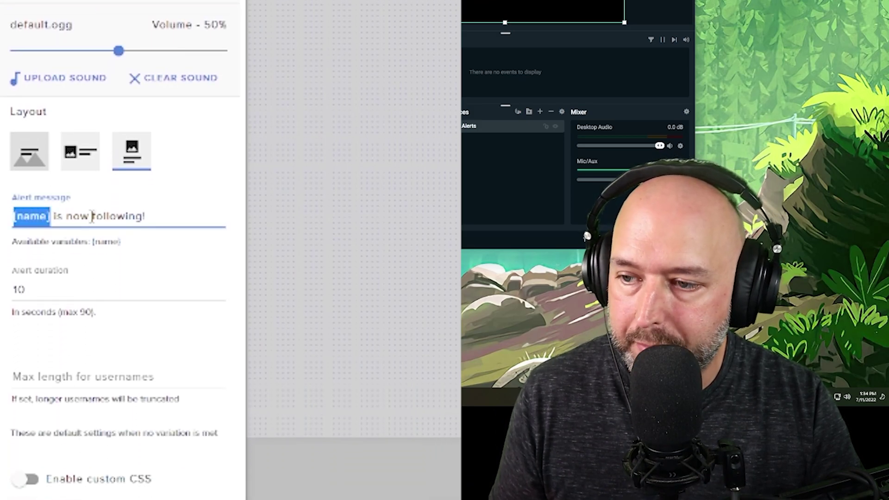
pyautogui.click(82, 214)
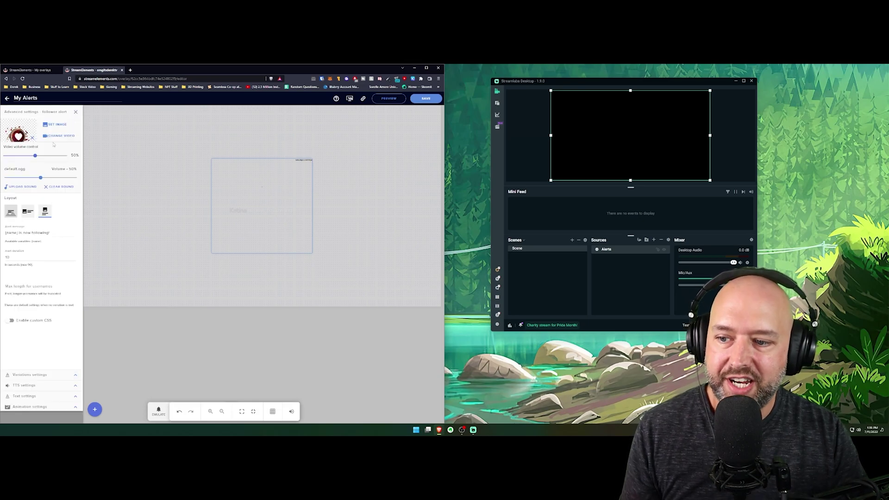
# - Expand the follower alert's Variations settings and view its ADVANCED text options
pyautogui.click(76, 375)
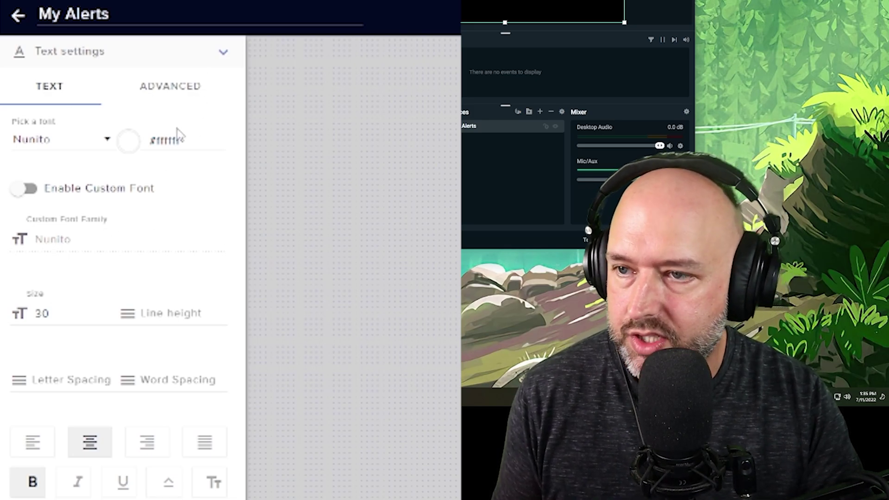
pyautogui.click(188, 88)
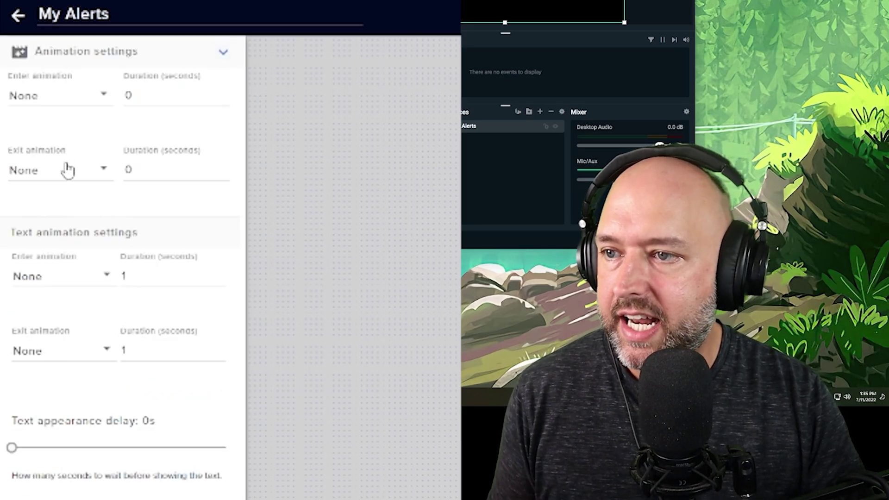
# - Browse the Enter animation choices and close them, keeping None
pyautogui.click(68, 102)
pyautogui.scroll(-5, 85, 158)
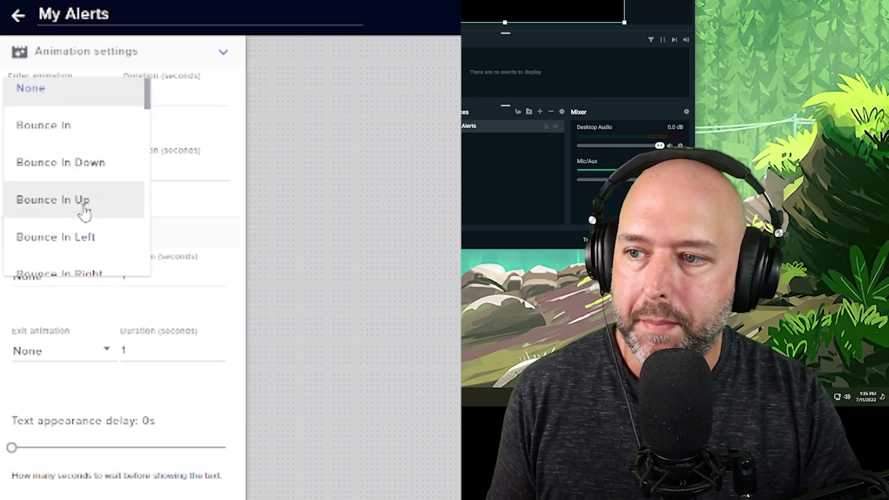
pyautogui.scroll(5, 85, 210)
pyautogui.click(156, 69)
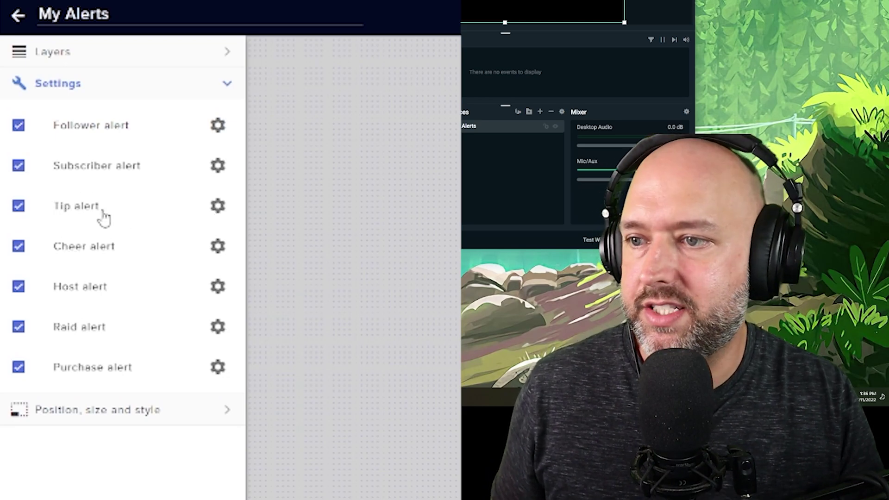
# - Open the Tip alert's advanced settings and start a new entry under Variations settings
pyautogui.click(218, 206)
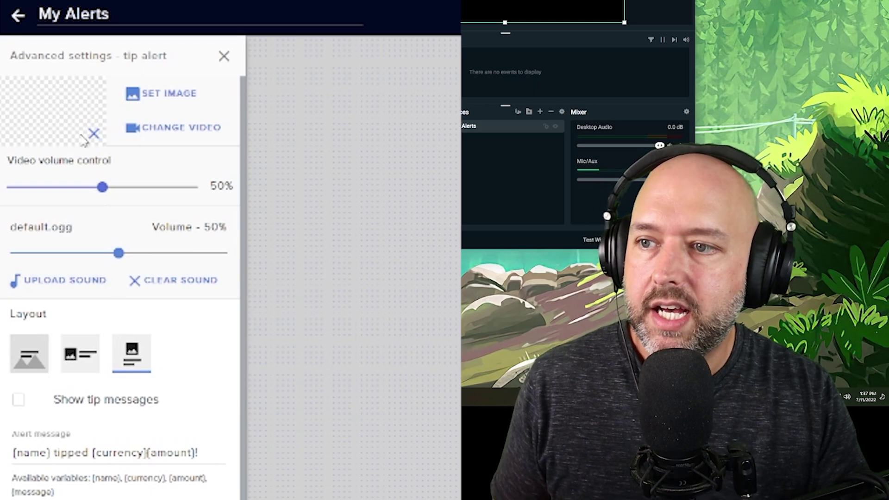
pyautogui.scroll(-1, 139, 325)
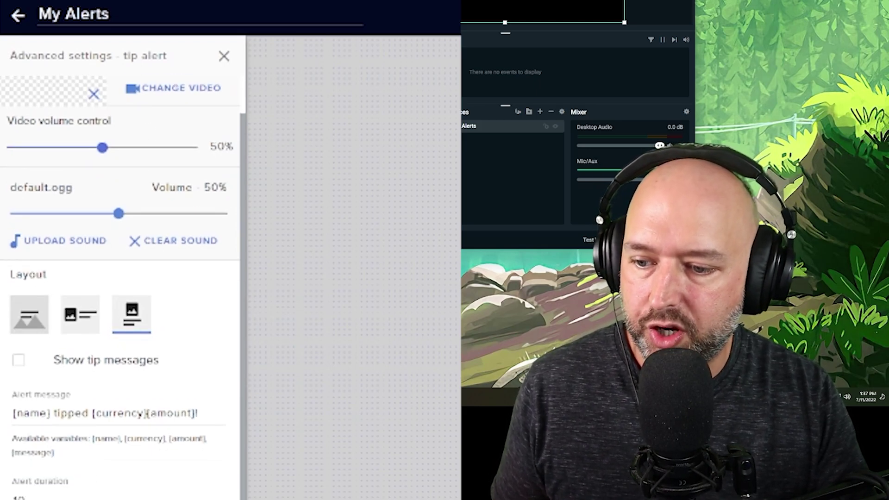
pyautogui.scroll(-10, 147, 413)
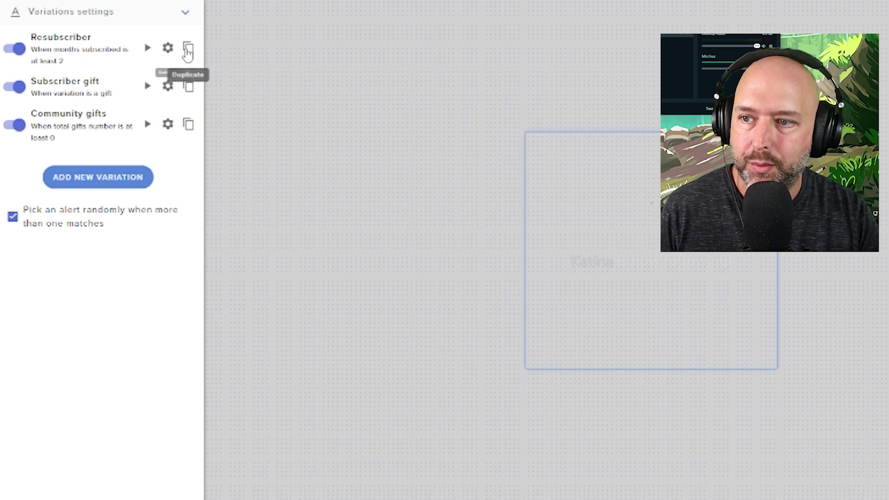
pyautogui.click(78, 184)
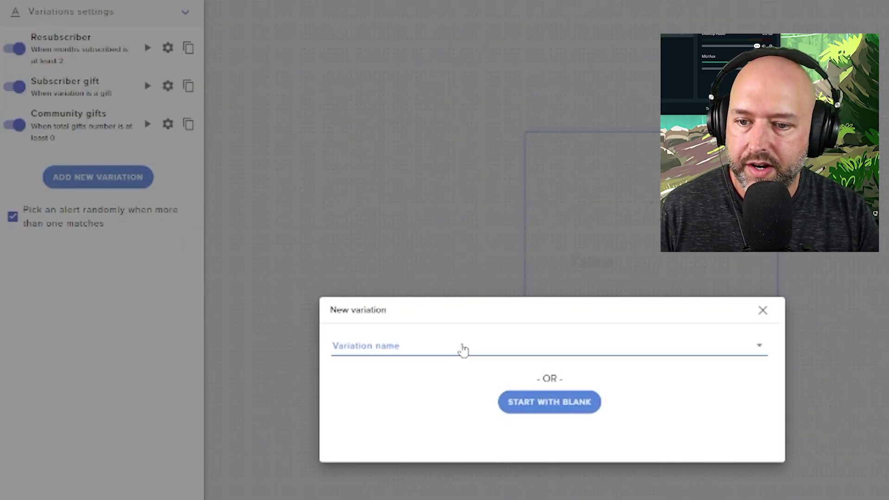
# - Name the new variation 'Subbed for 9 Months' without copying an existing alert
pyautogui.click(462, 350)
pyautogui.click(689, 332)
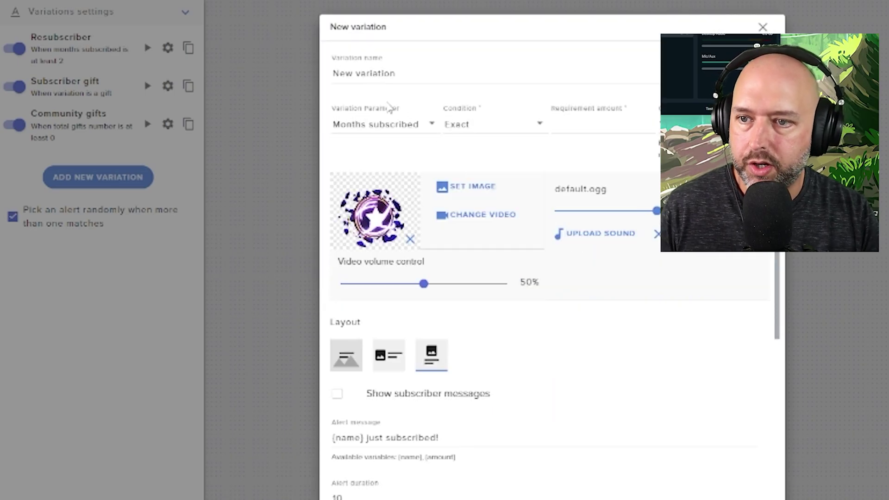
pyautogui.write('Subbed for 9 Months')
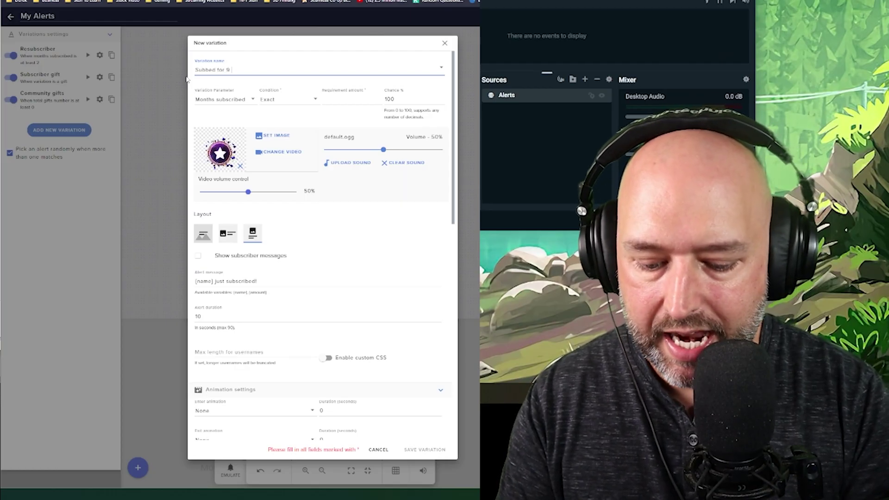
# - Trigger the variation on Months subscribed with an Exact condition and a requirement amount of 9
pyautogui.click(234, 102)
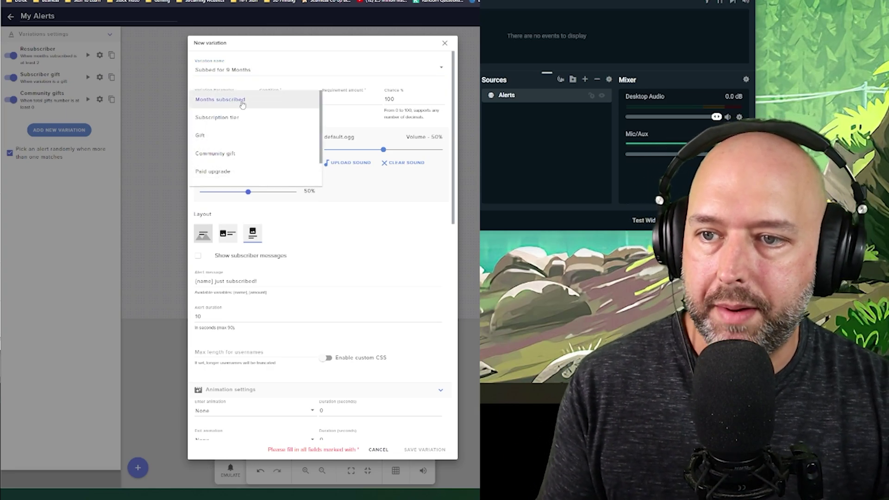
pyautogui.click(238, 102)
pyautogui.click(289, 106)
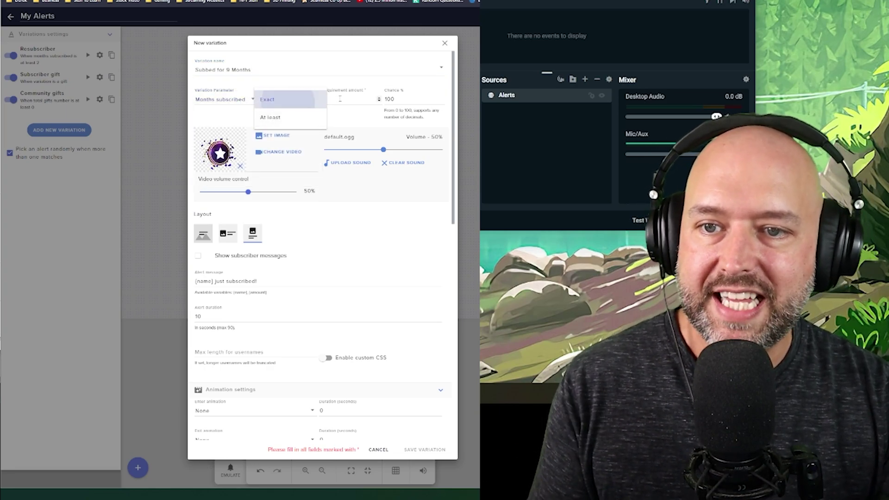
pyautogui.click(289, 105)
pyautogui.click(345, 102)
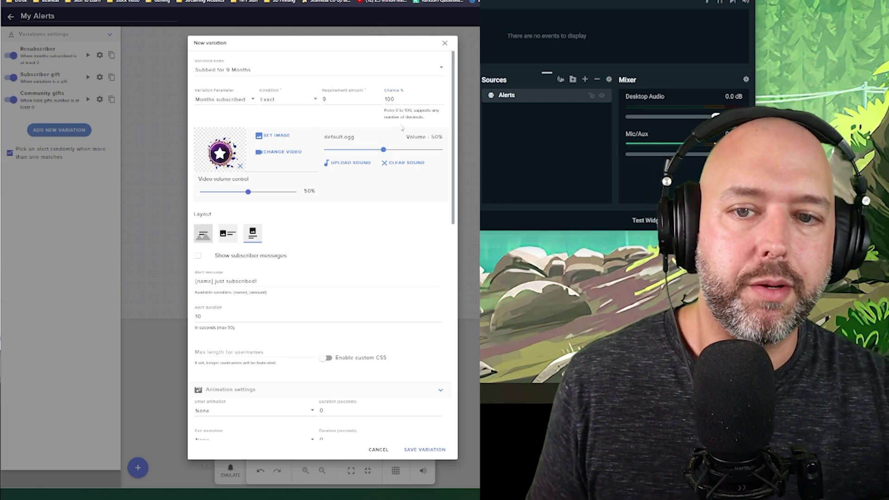
pyautogui.scroll(-3, 313, 223)
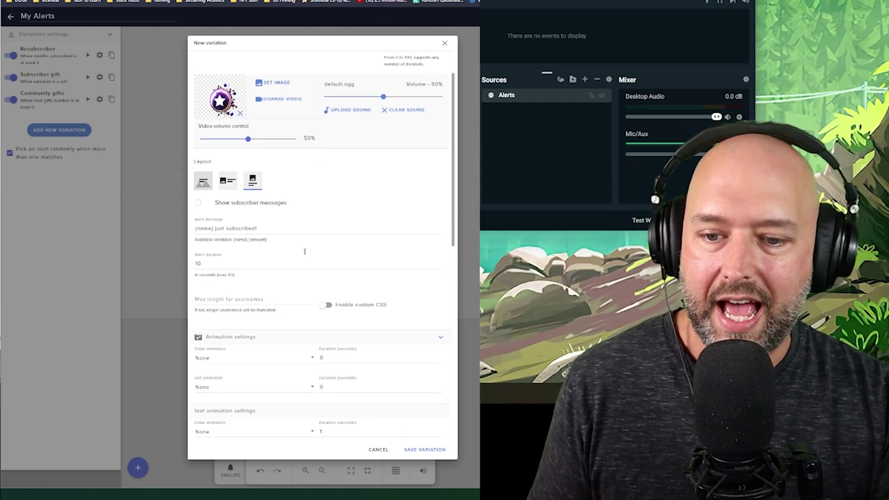
pyautogui.scroll(1, 231, 172)
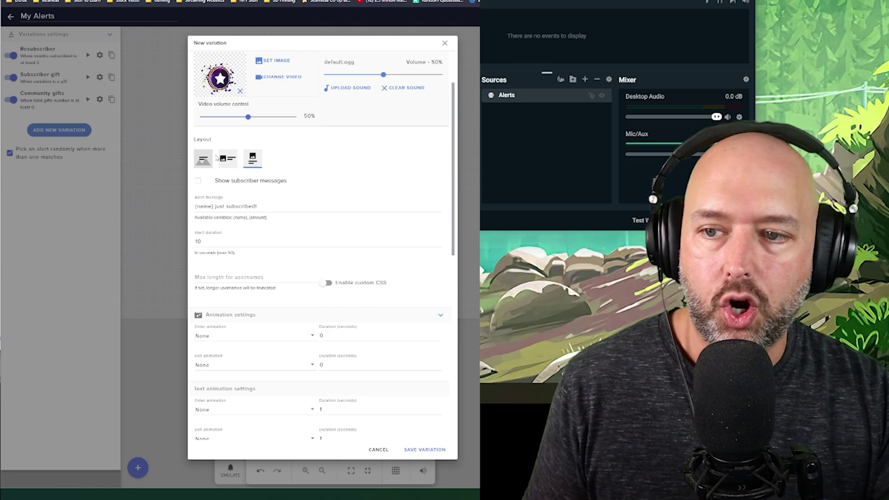
pyautogui.scroll(-10, 230, 252)
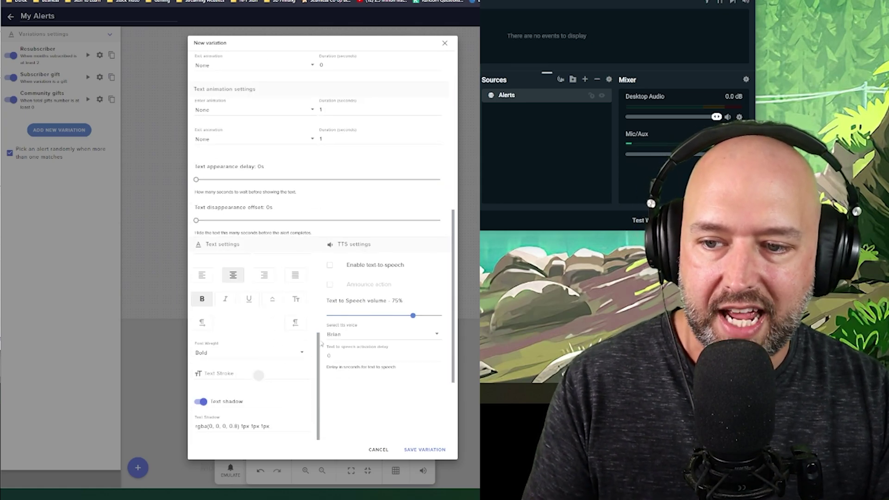
pyautogui.scroll(15, 381, 316)
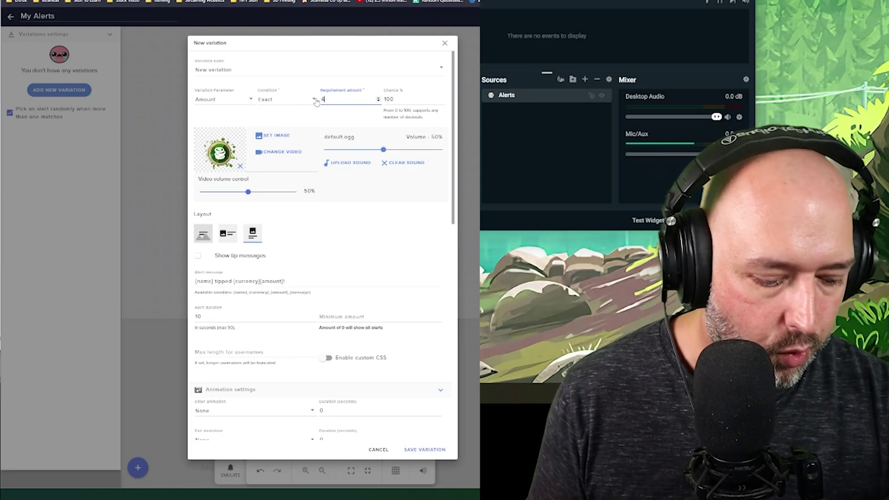
# - Enter 4.20 as the tip variation's requirement amount, then cancel the dialog, discarding it
pyautogui.write('4.20')
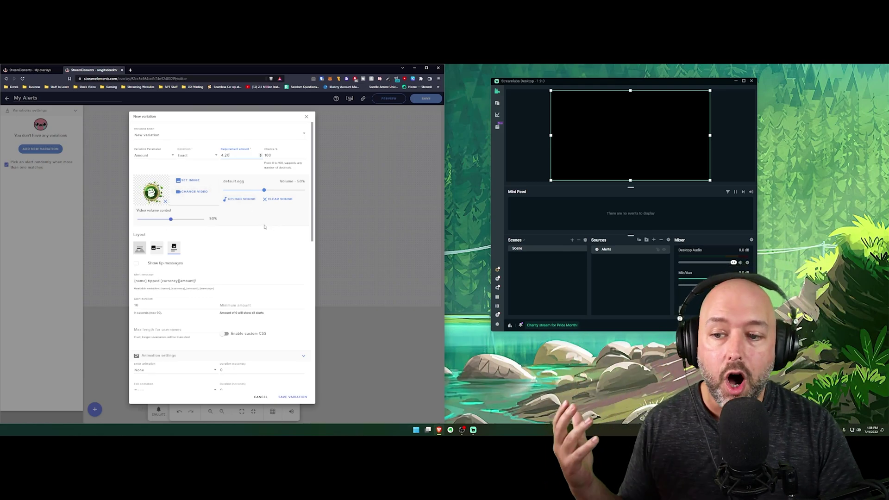
pyautogui.click(262, 398)
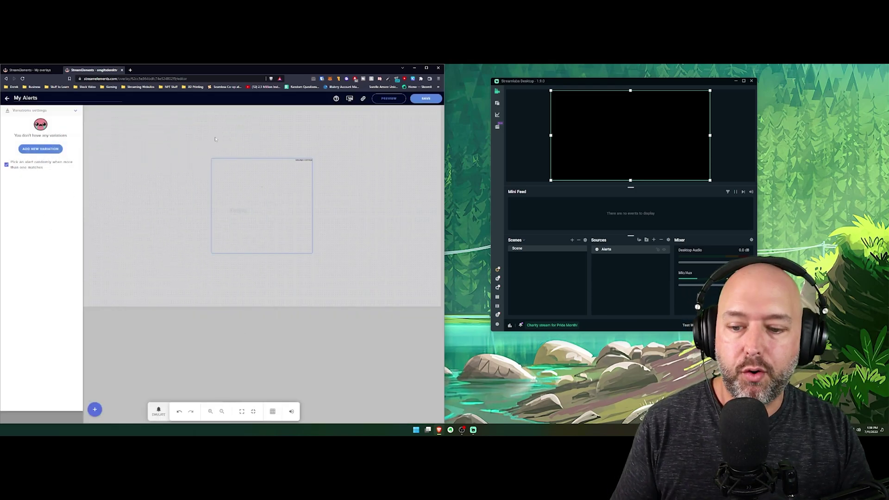
# - Collapse Variations settings and close the tip alert's advanced settings
pyautogui.click(77, 112)
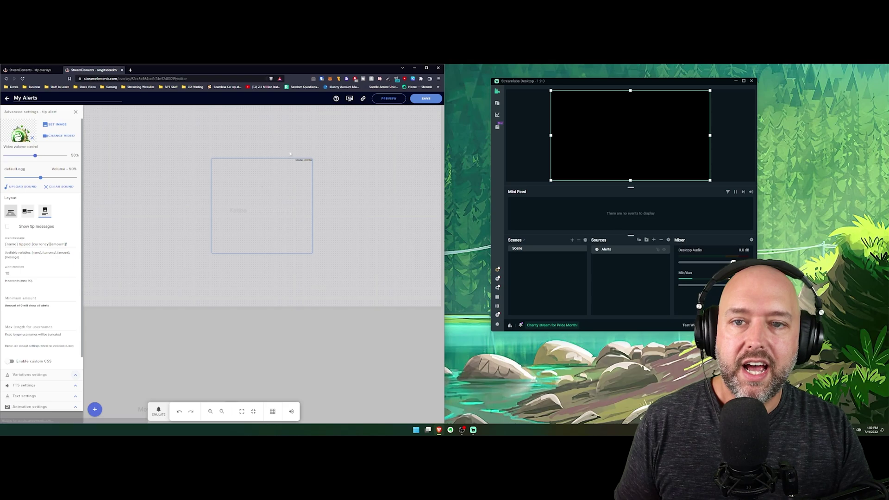
pyautogui.click(76, 113)
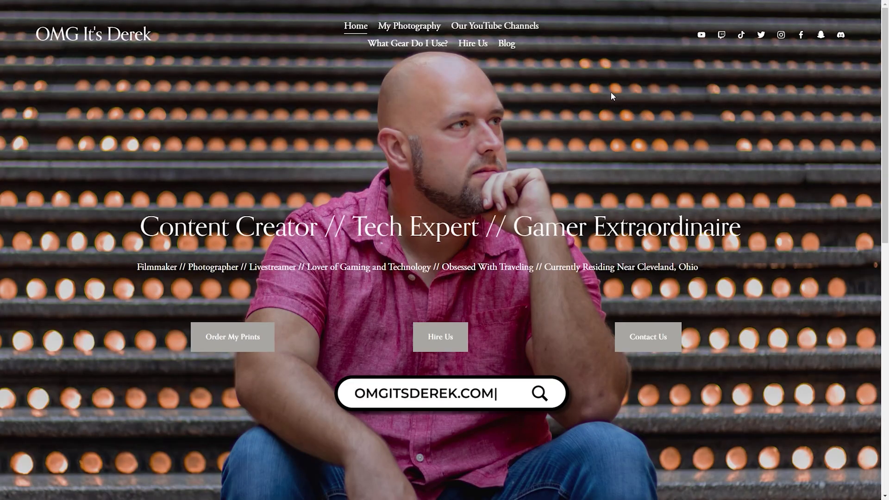
pyautogui.moveTo(533, 28)
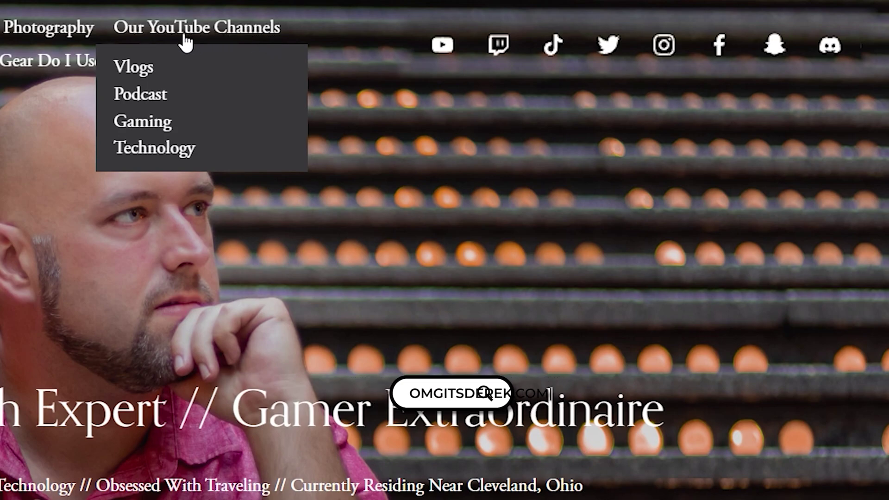